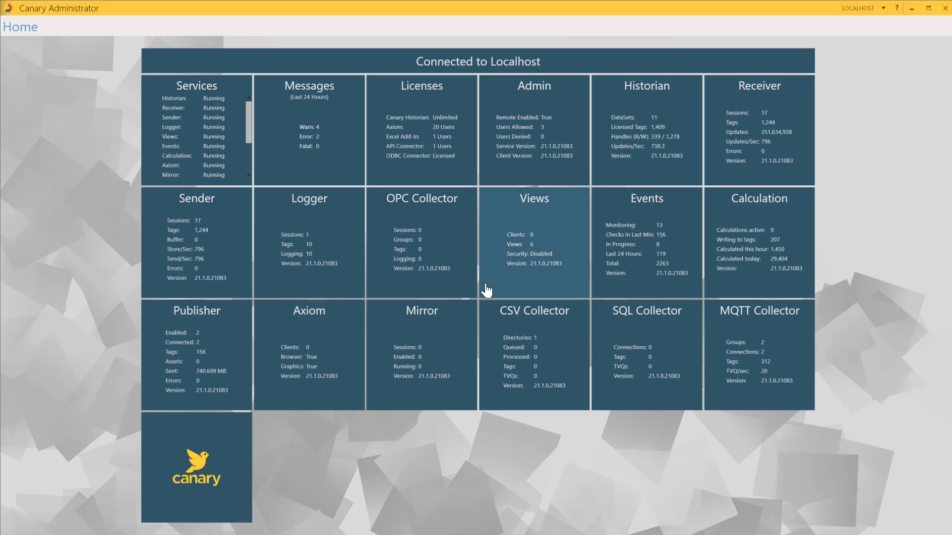
# Open the configuration of the OPC Collector.
pyautogui.click(421, 265)
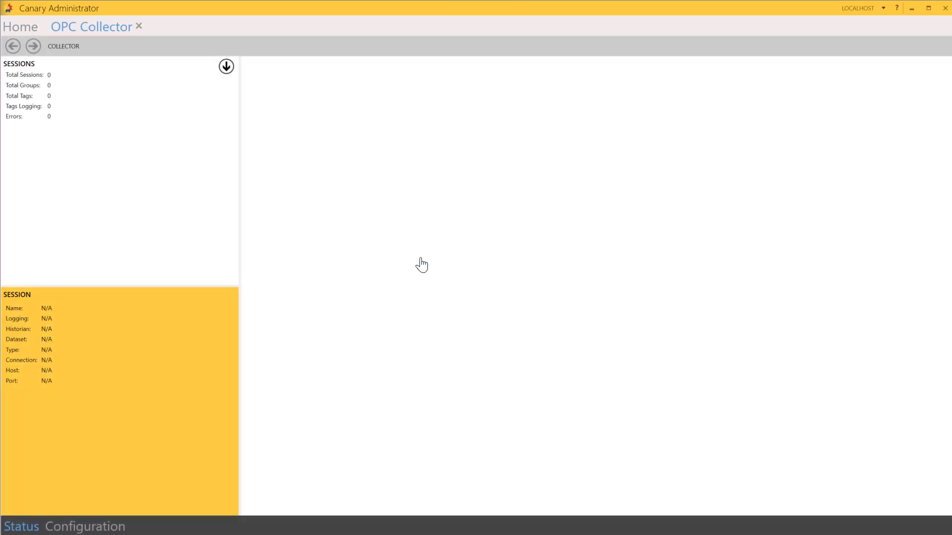
pyautogui.click(116, 524)
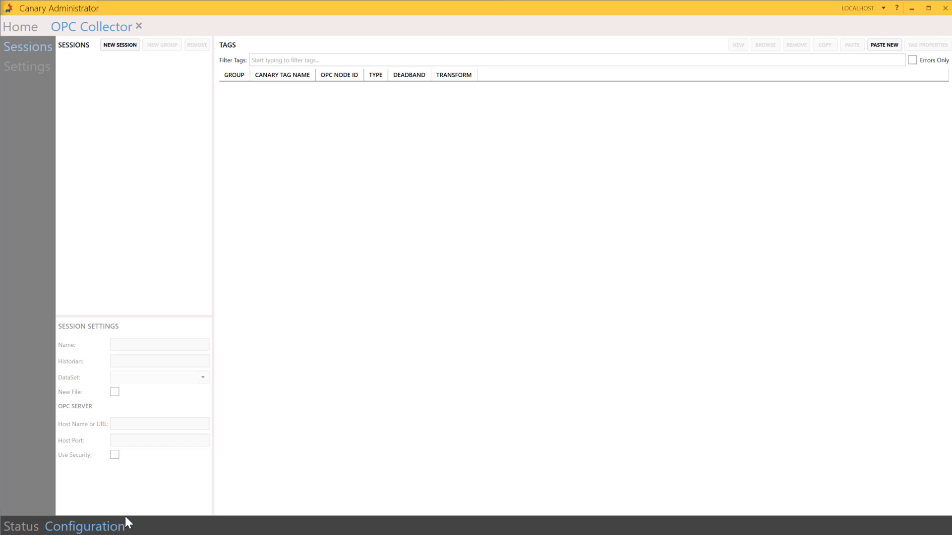
# Create a trial session, review its default group's settings, and add a second group to the session.
pyautogui.click(130, 54)
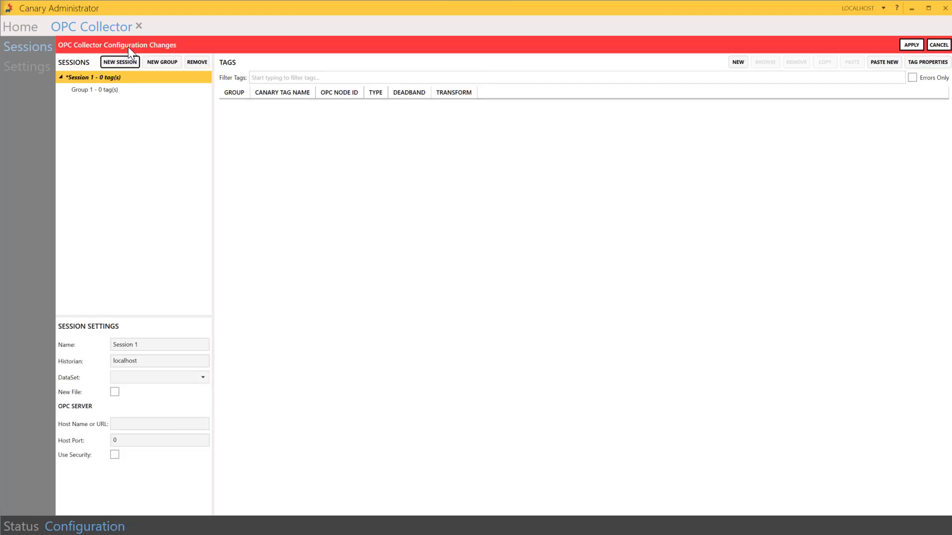
pyautogui.click(123, 89)
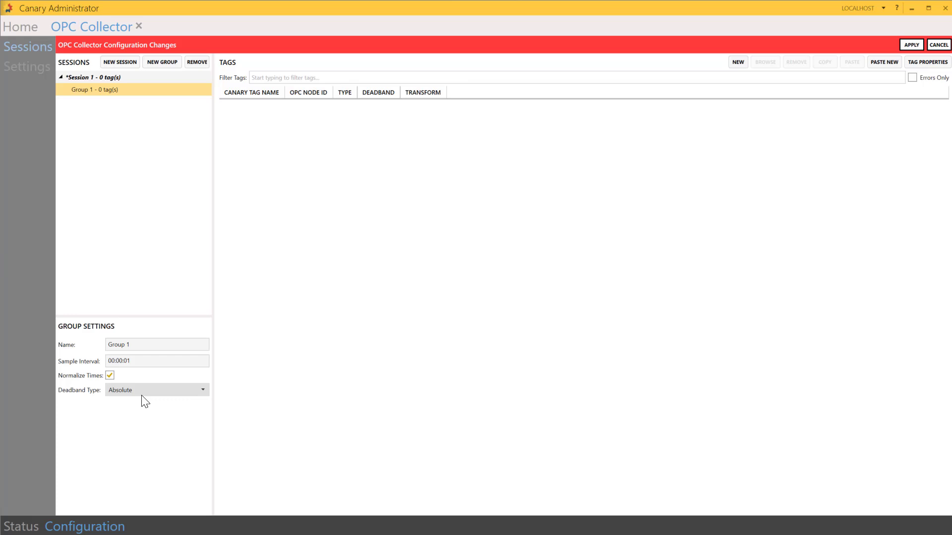
pyautogui.click(89, 78)
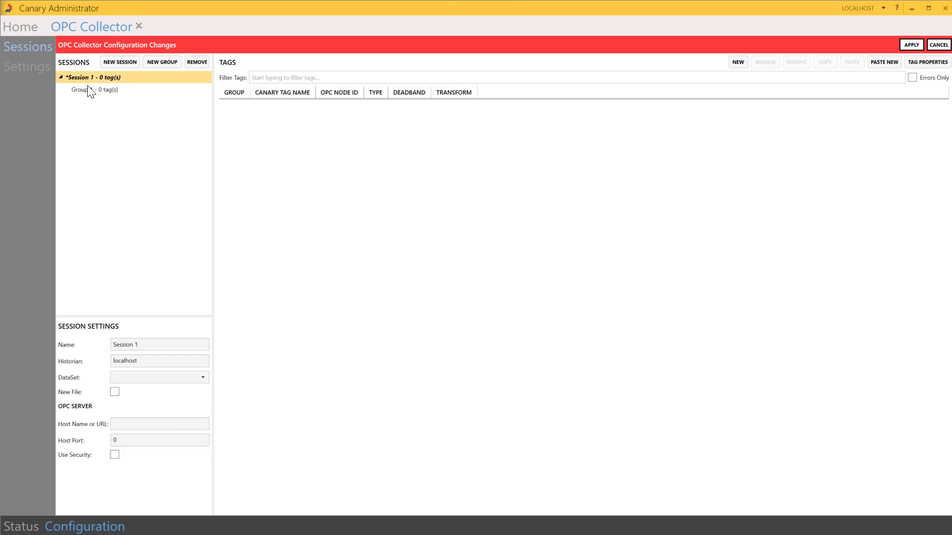
pyautogui.click(171, 65)
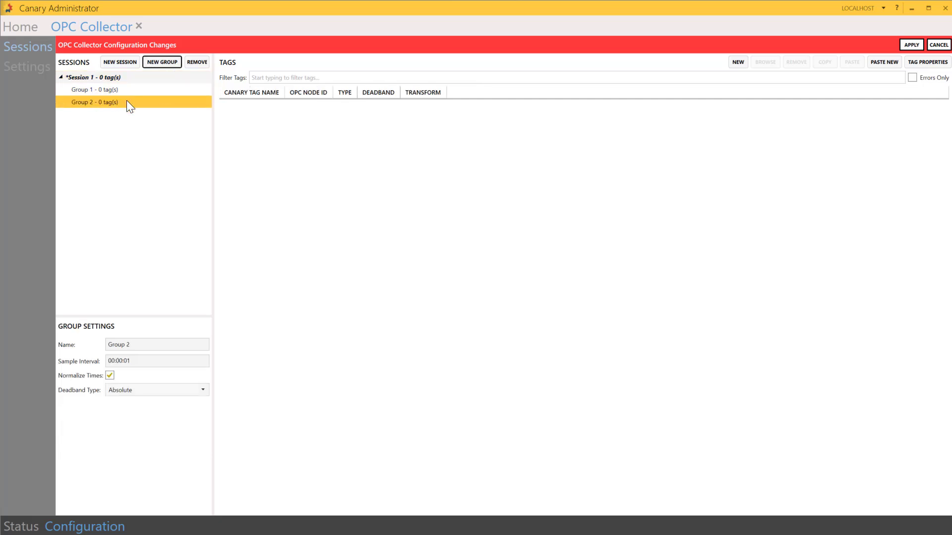
pyautogui.click(131, 79)
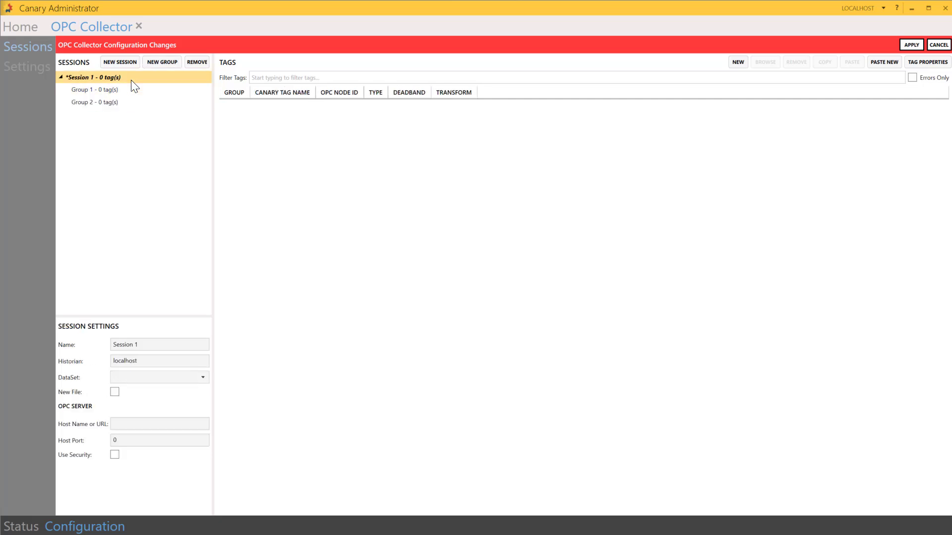
# Remove the trial session together with its groups and confirm the removal.
pyautogui.click(140, 345)
pyautogui.click(237, 414)
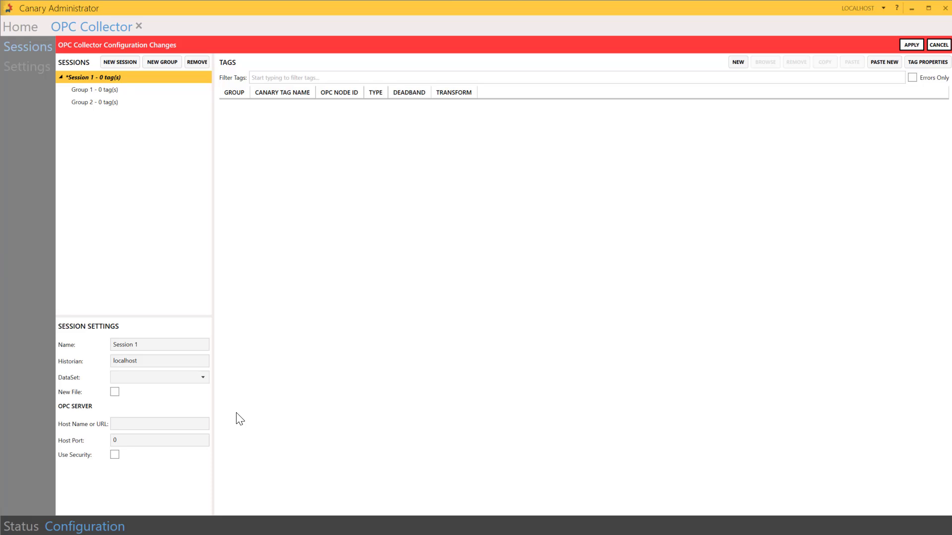
pyautogui.click(120, 91)
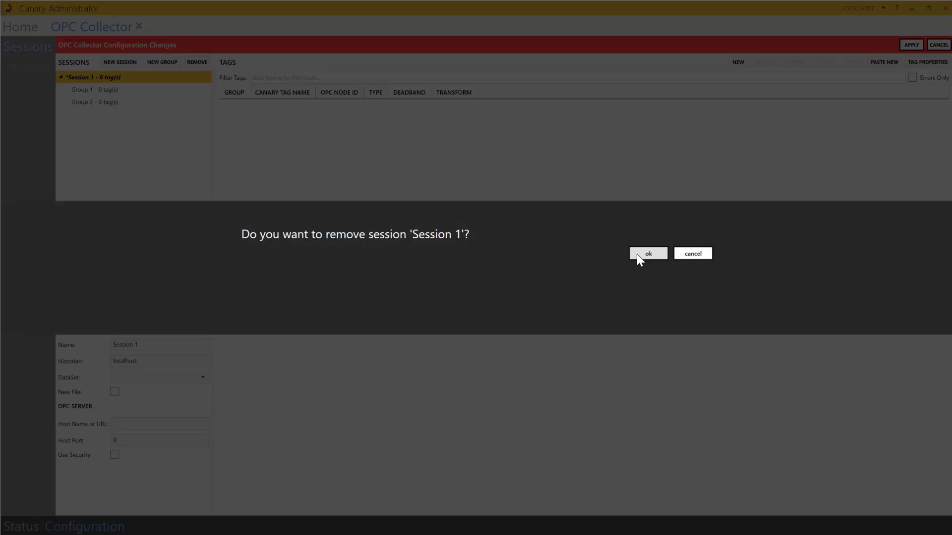
pyautogui.click(638, 253)
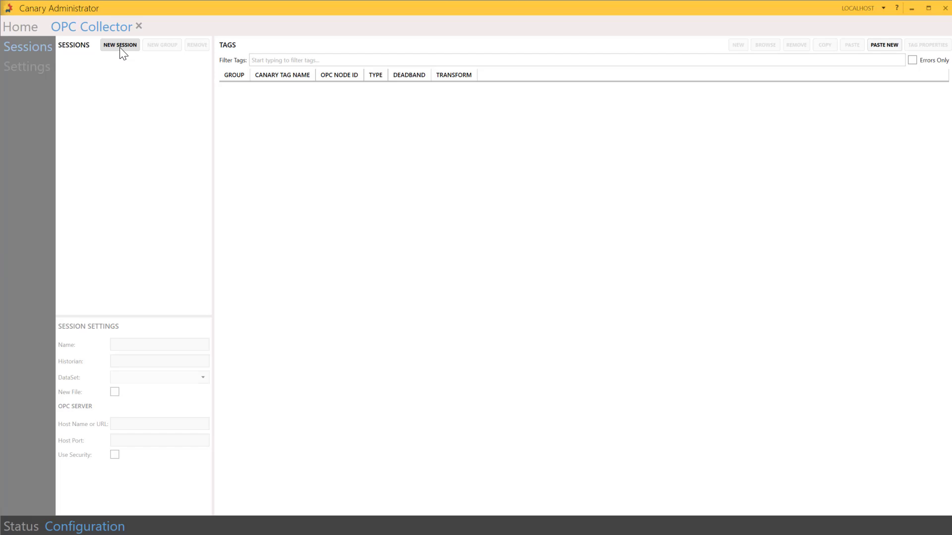
# Create a new session on the localhost historian, with OPC server host axiomdemo and host port 49320.
pyautogui.click(120, 45)
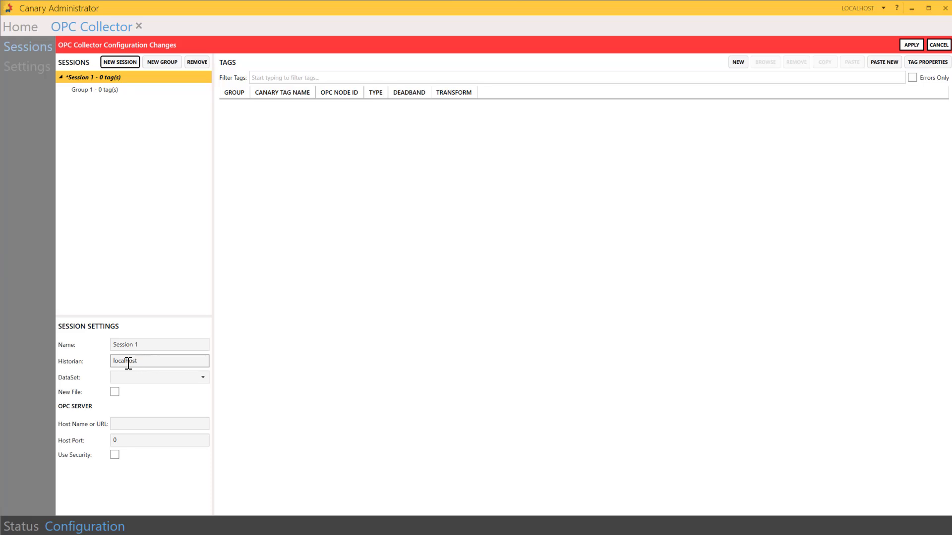
pyautogui.click(201, 378)
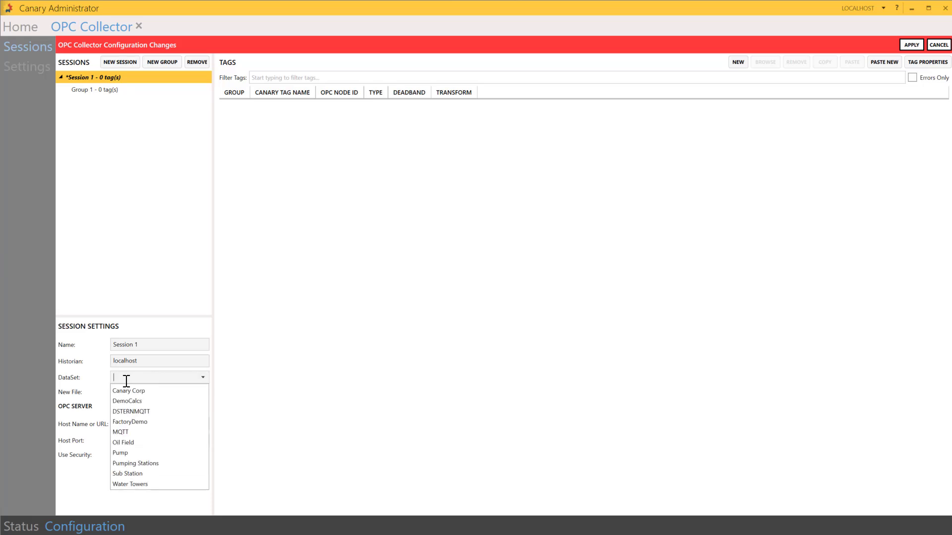
pyautogui.click(148, 361)
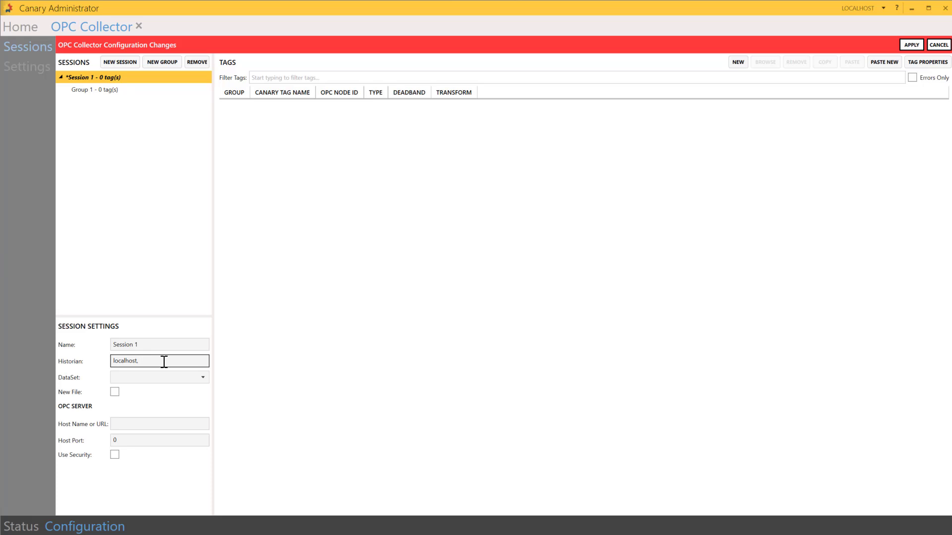
pyautogui.press('BackSpace')
pyautogui.click(87, 425)
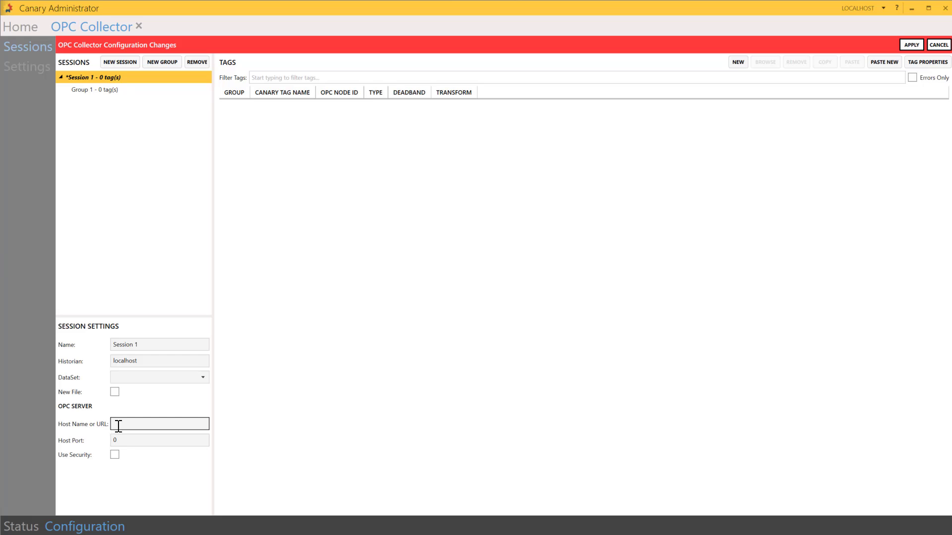
pyautogui.write('axiomdemo')
pyautogui.click(114, 440)
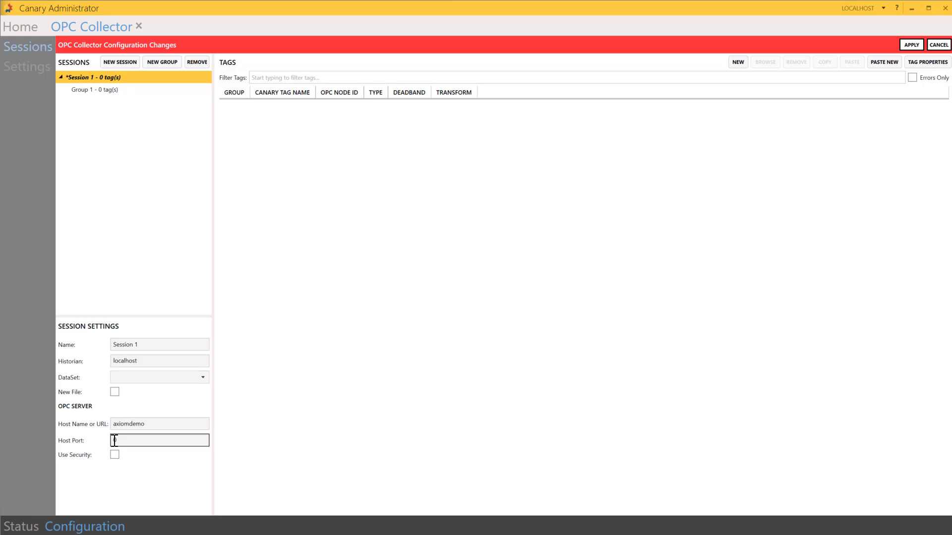
pyautogui.write('49320')
# Set the session's DataSet to Canary Academy and apply the configuration, agreeing to create the missing dataset.
pyautogui.click(204, 379)
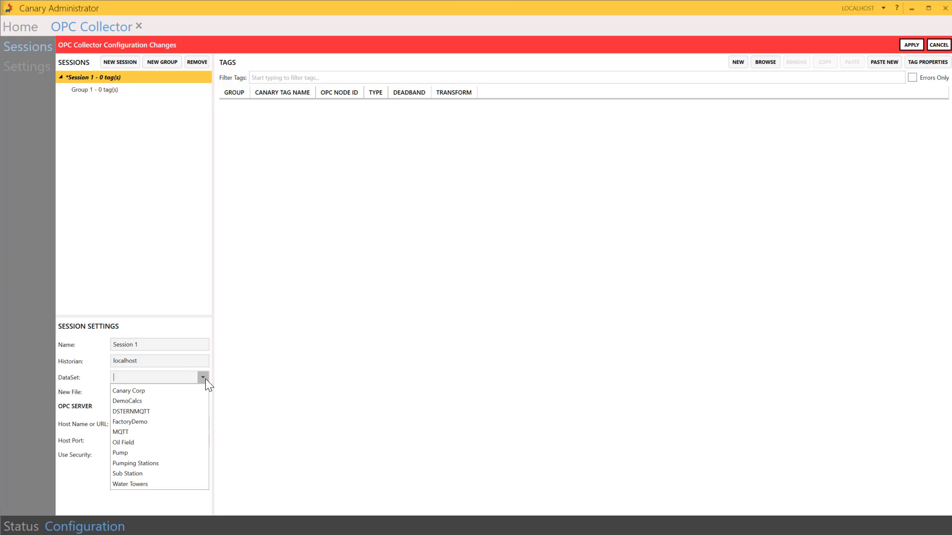
pyautogui.write('Canary Academy')
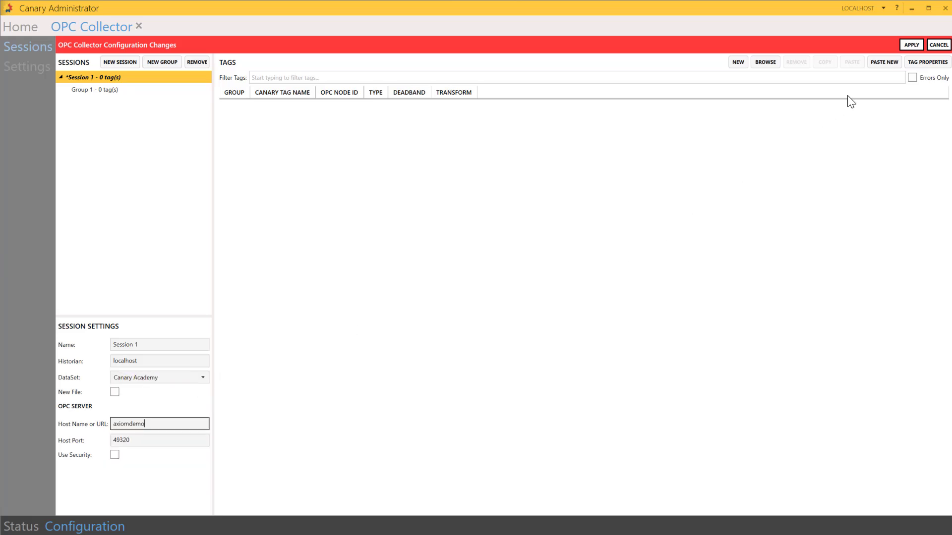
pyautogui.click(910, 45)
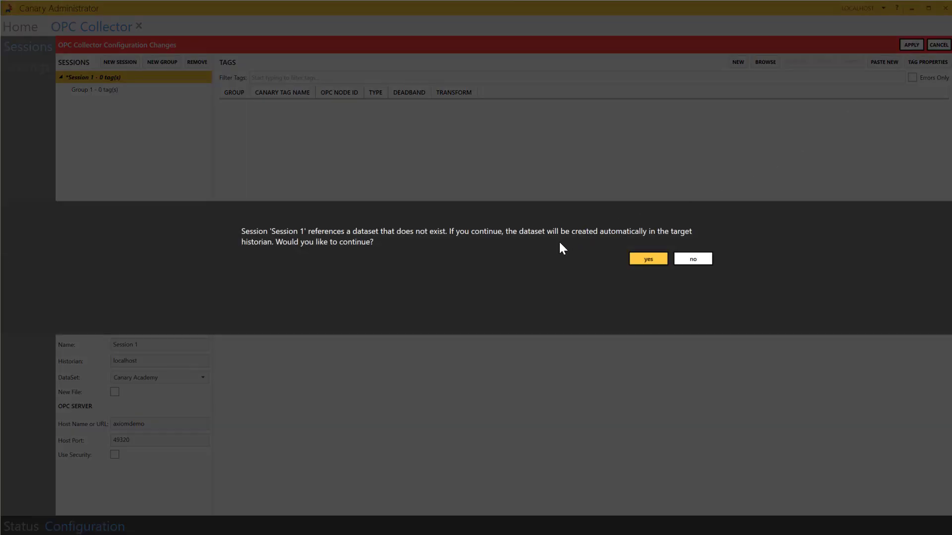
pyautogui.click(646, 261)
# Browse the OPC server for Group 1 and add all tags from Canary Well_1 under Simulation Examples.
pyautogui.click(95, 73)
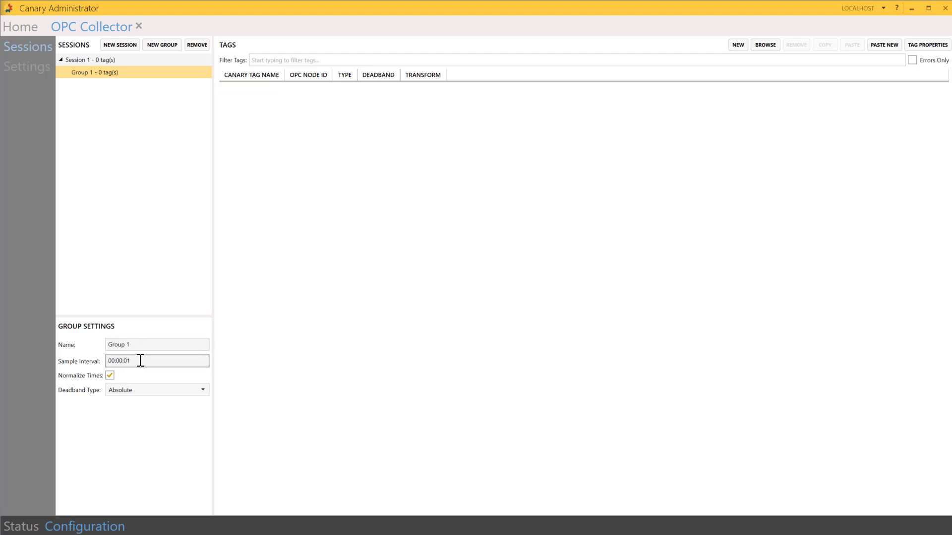
pyautogui.click(769, 46)
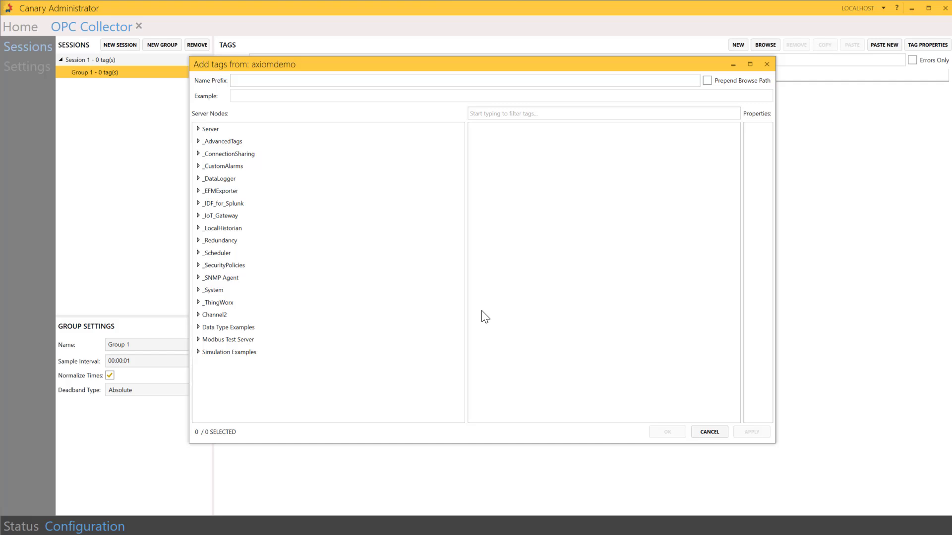
pyautogui.click(198, 352)
pyautogui.click(223, 388)
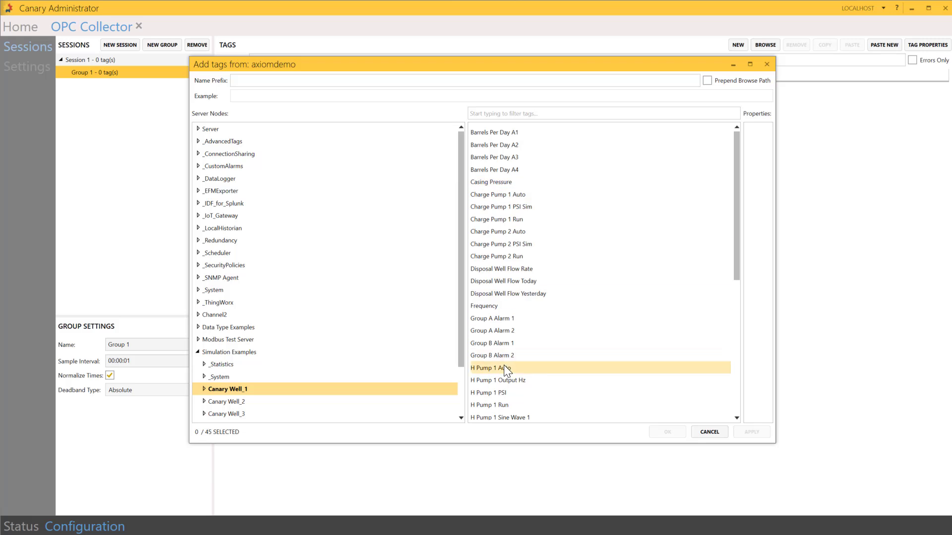
pyautogui.click(511, 133)
pyautogui.moveTo(736, 191); pyautogui.dragTo(742, 378)
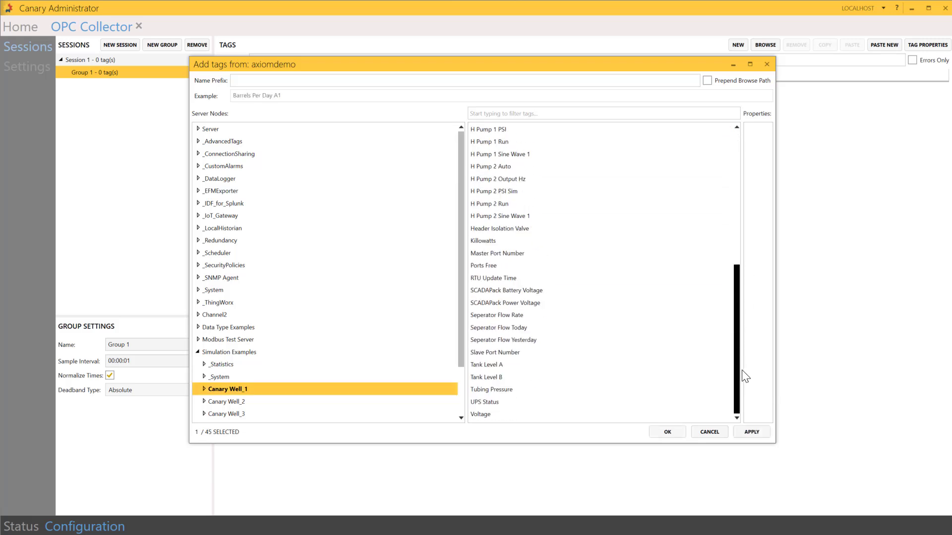
pyautogui.keyDown('shift'); pyautogui.click(480, 414); pyautogui.keyUp('shift')
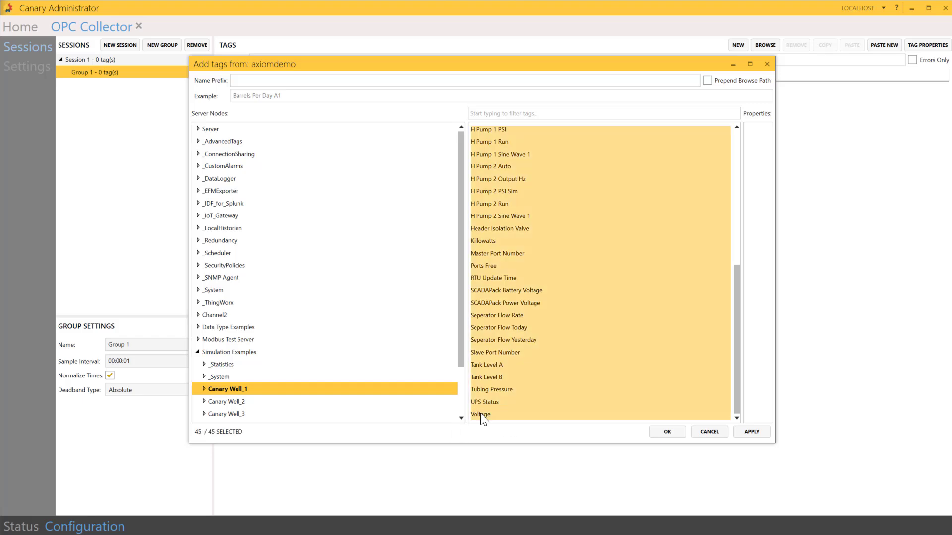
pyautogui.click(666, 433)
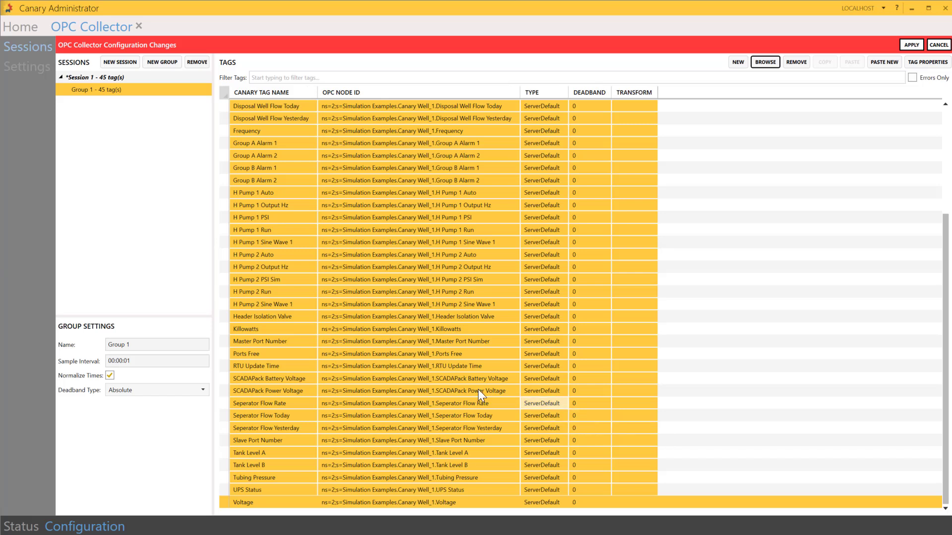
# With the Killowatts tag selected, add Description and Eng Units to the tag properties list.
pyautogui.click(246, 329)
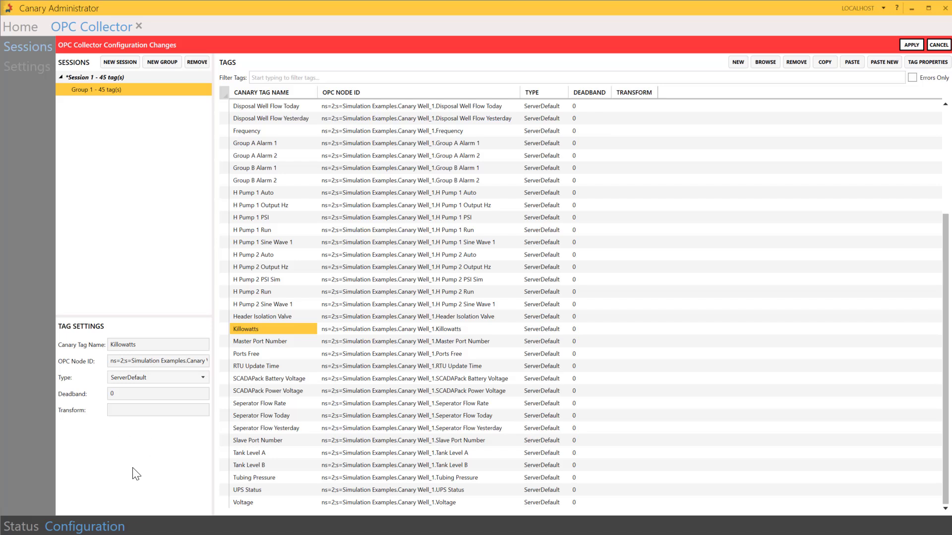
pyautogui.click(938, 65)
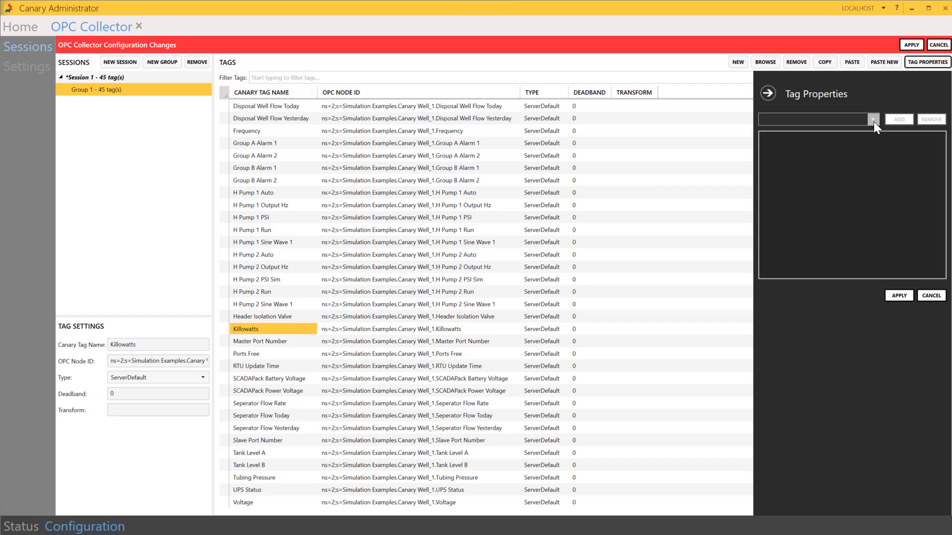
pyautogui.click(873, 121)
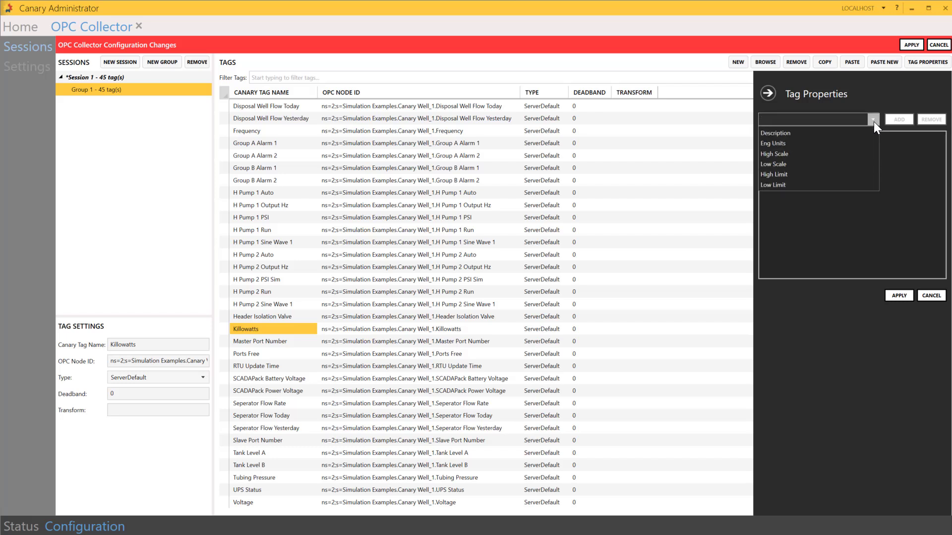
pyautogui.click(766, 132)
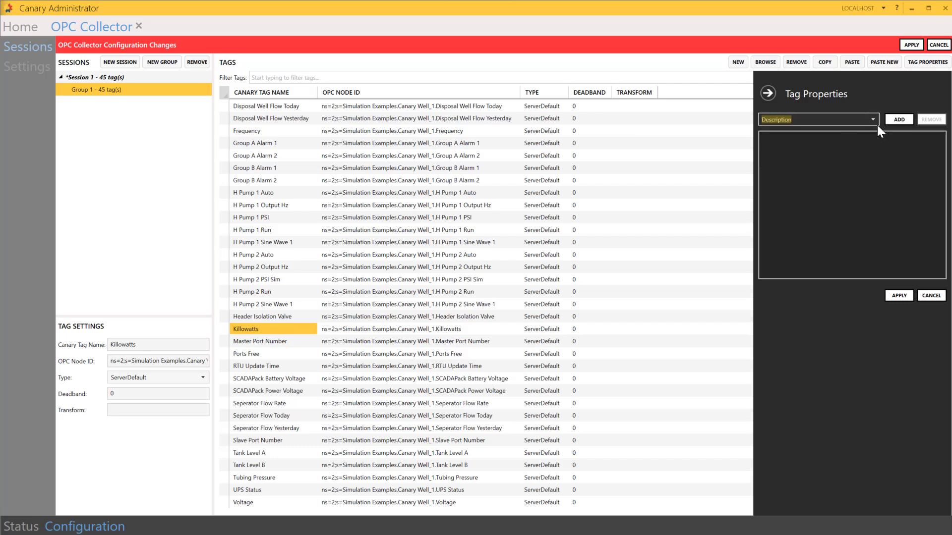
pyautogui.click(896, 118)
pyautogui.click(872, 121)
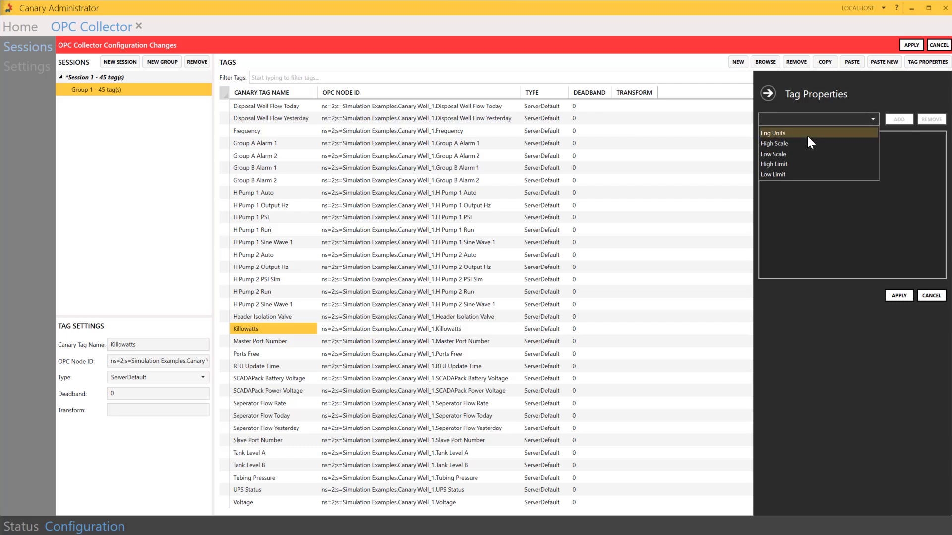
pyautogui.click(807, 133)
pyautogui.click(896, 119)
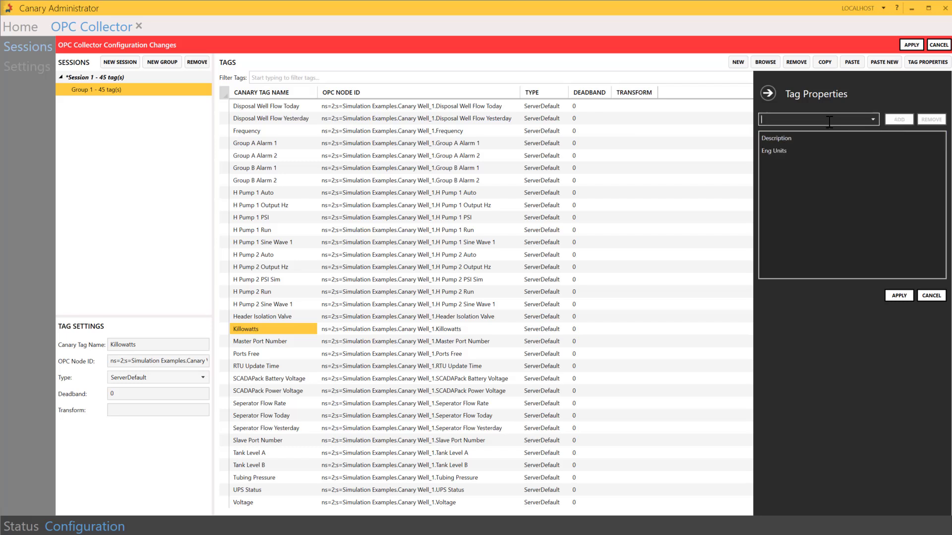
# Add a custom tag property named Location and apply the tag properties.
pyautogui.click(829, 121)
pyautogui.write('Location')
pyautogui.click(887, 121)
pyautogui.click(898, 295)
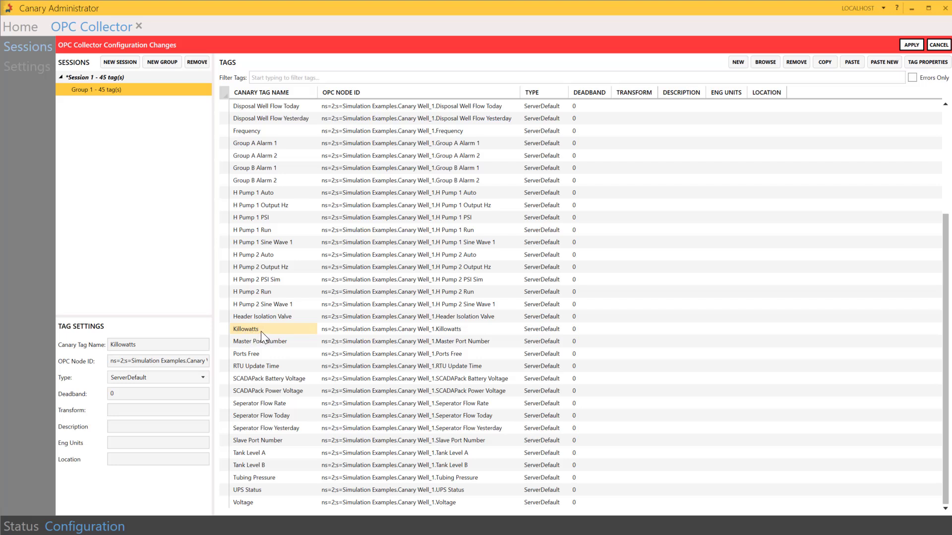
# Set the Killowatts tag's Eng Units to kw and Location to SE, and apply the configuration changes.
pyautogui.click(141, 439)
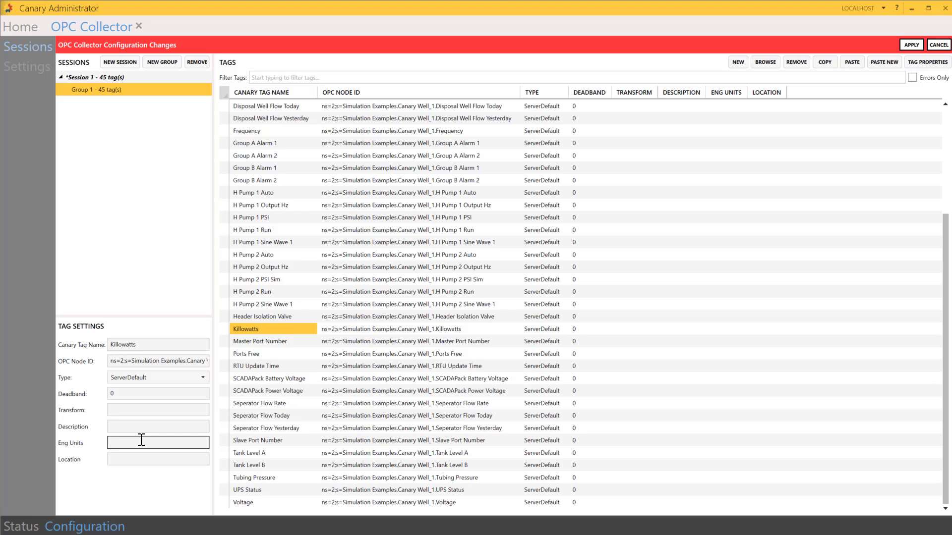
pyautogui.write('kw')
pyautogui.click(132, 457)
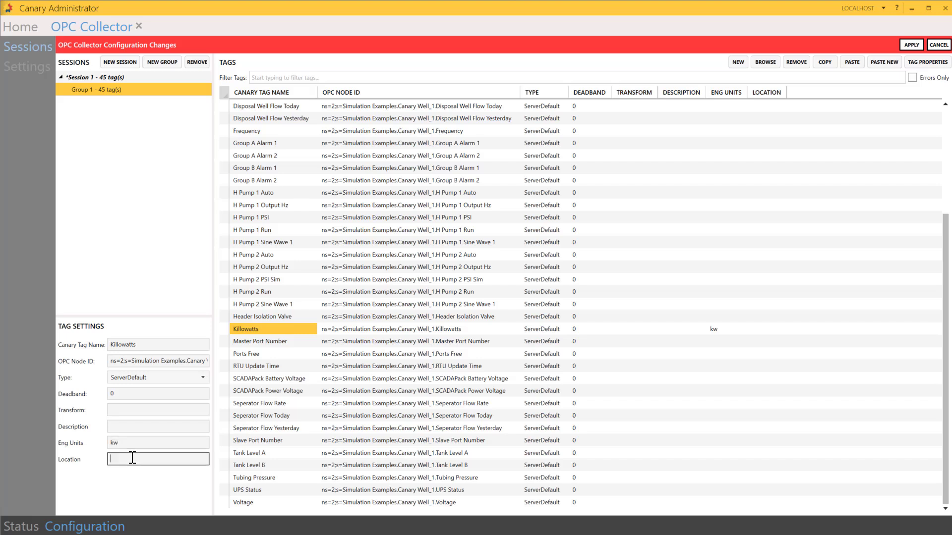
pyautogui.write('SE')
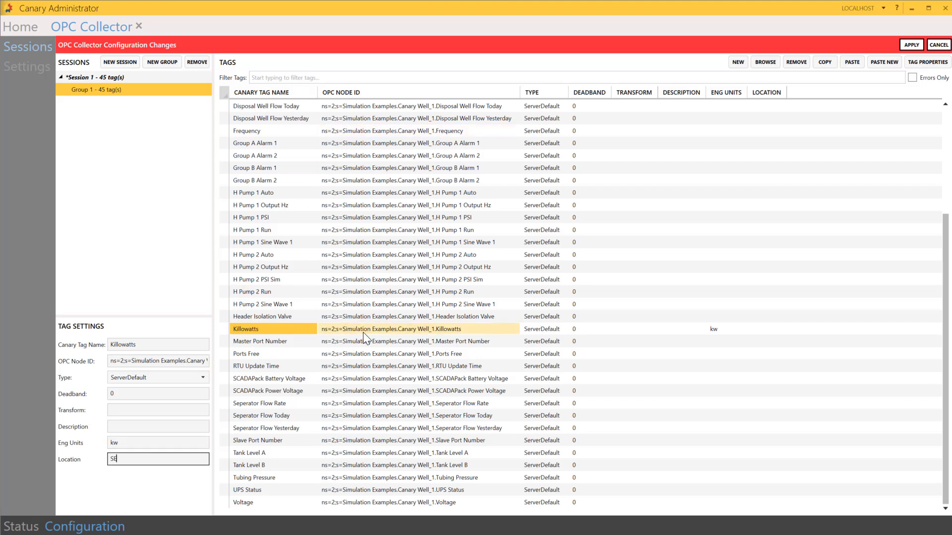
pyautogui.click(907, 45)
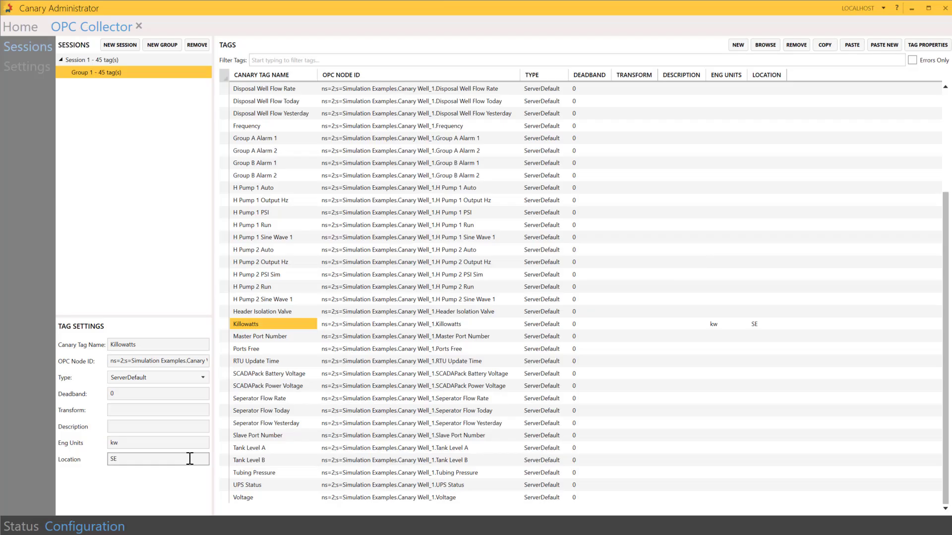
# Add a second group to Session 1 and set its sample interval to 00:00:05.
pyautogui.click(165, 45)
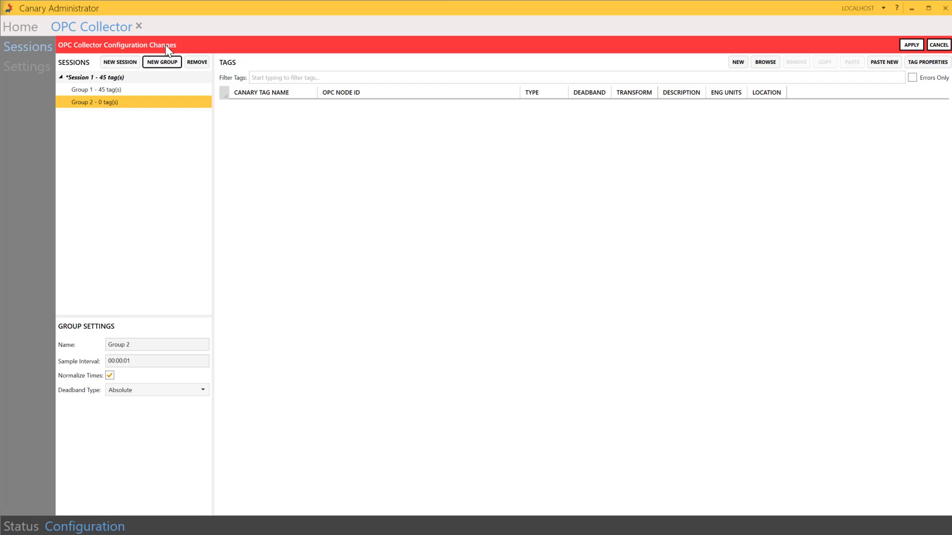
pyautogui.click(139, 361)
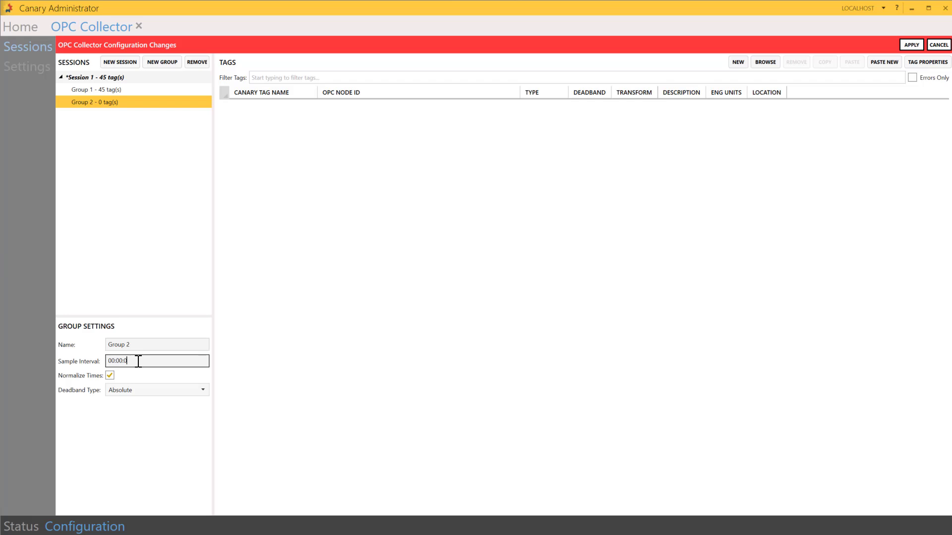
pyautogui.write('5')
# Browse the OPC server for Group 2 and add the WWTP tags Aer_1_Blower_1 through AER_2_DO_32 from Simulation Examples.
pyautogui.click(759, 71)
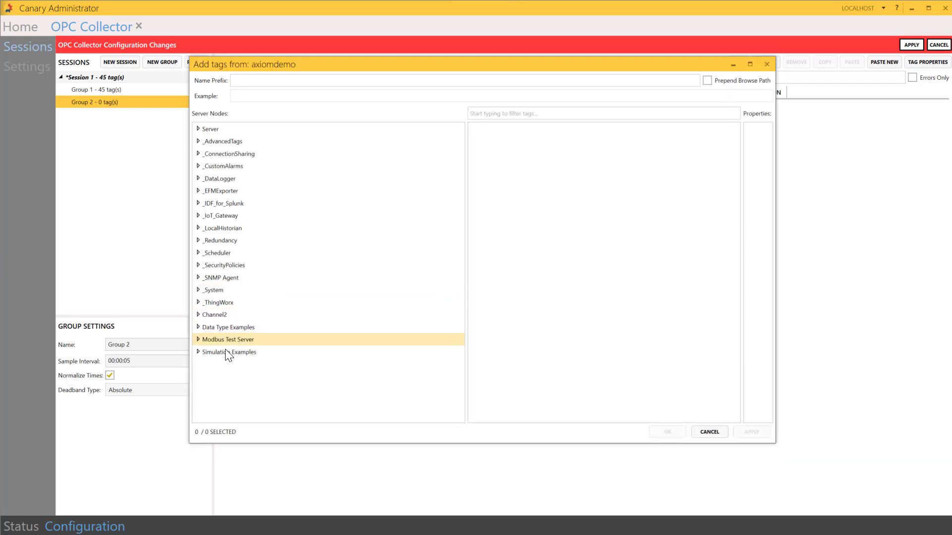
pyautogui.click(198, 352)
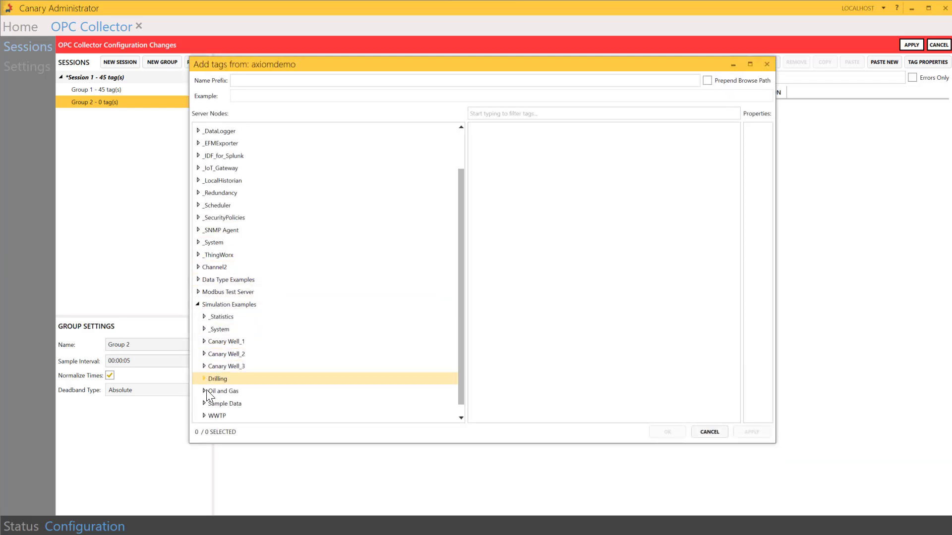
pyautogui.click(208, 417)
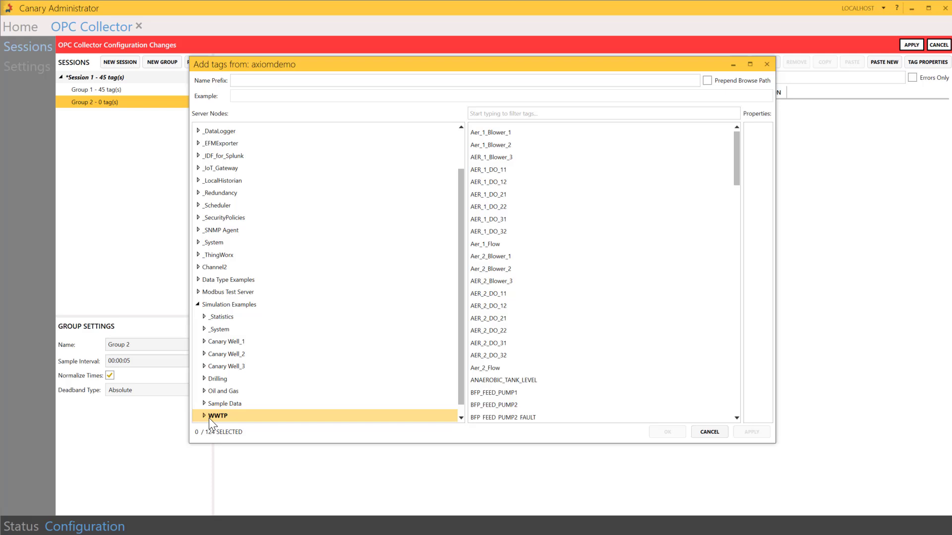
pyautogui.click(475, 132)
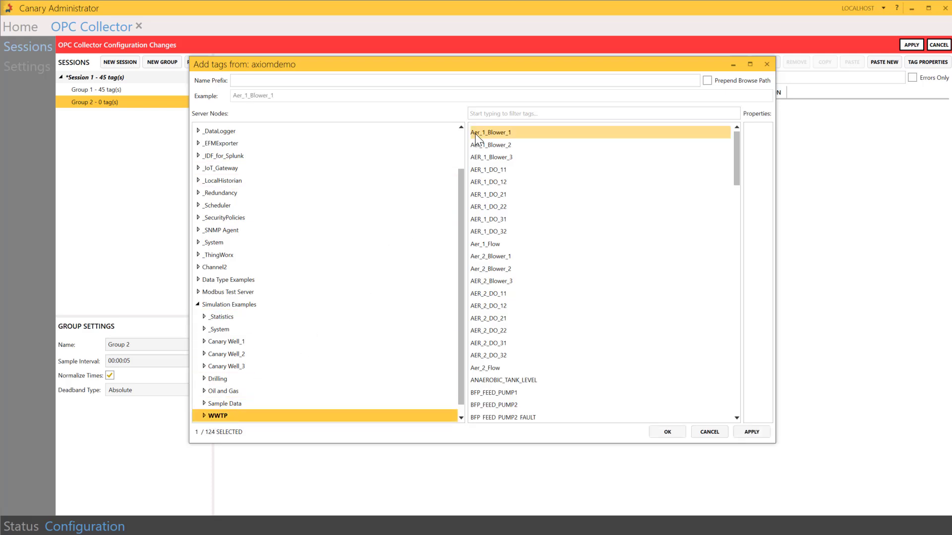
pyautogui.keyDown('shift'); pyautogui.click(473, 355); pyautogui.keyUp('shift')
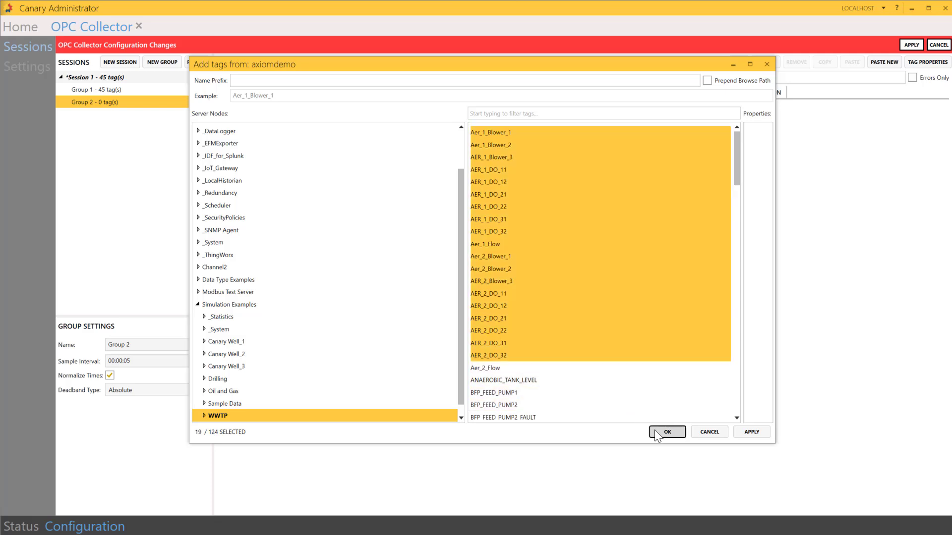
pyautogui.click(654, 430)
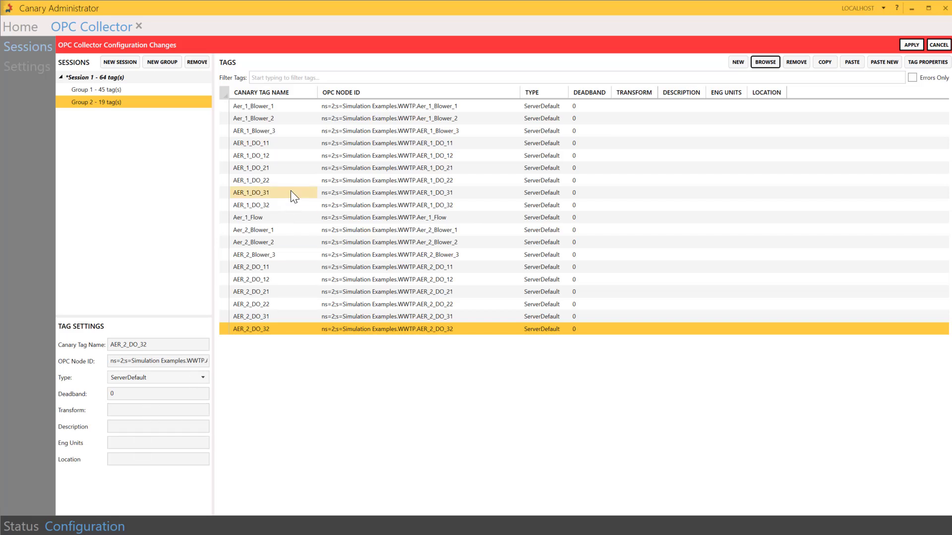
# Apply the collector configuration changes and agree to automatic creation of the missing dataset.
pyautogui.click(272, 205)
pyautogui.click(272, 191)
pyautogui.click(264, 179)
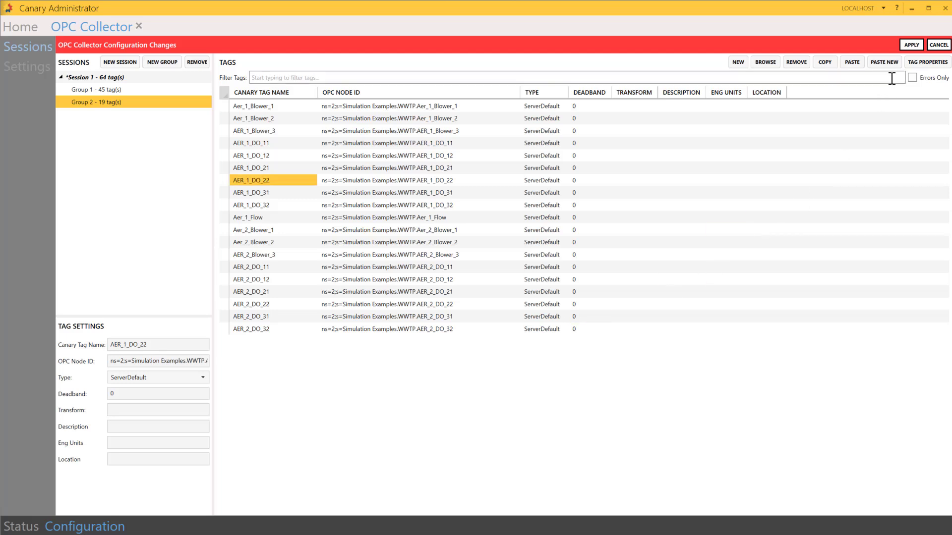
pyautogui.click(910, 46)
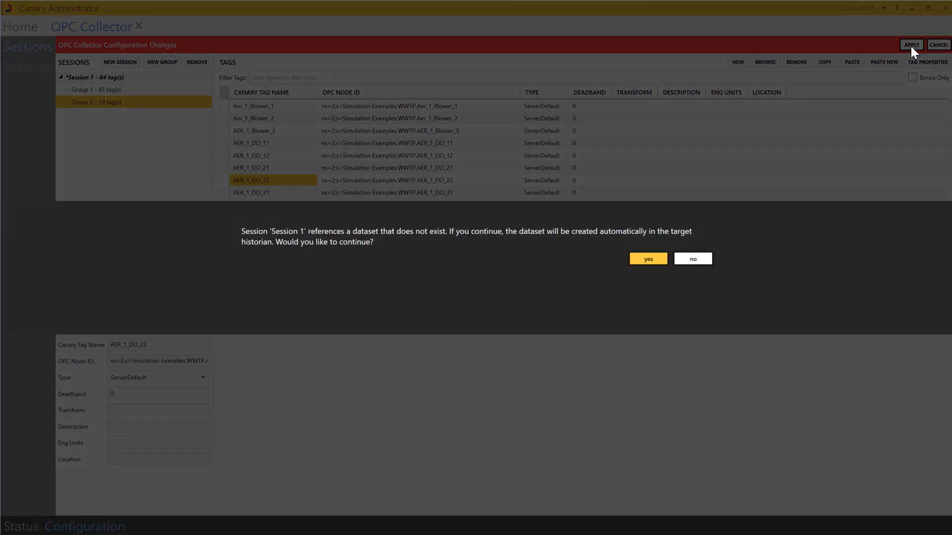
pyautogui.click(647, 258)
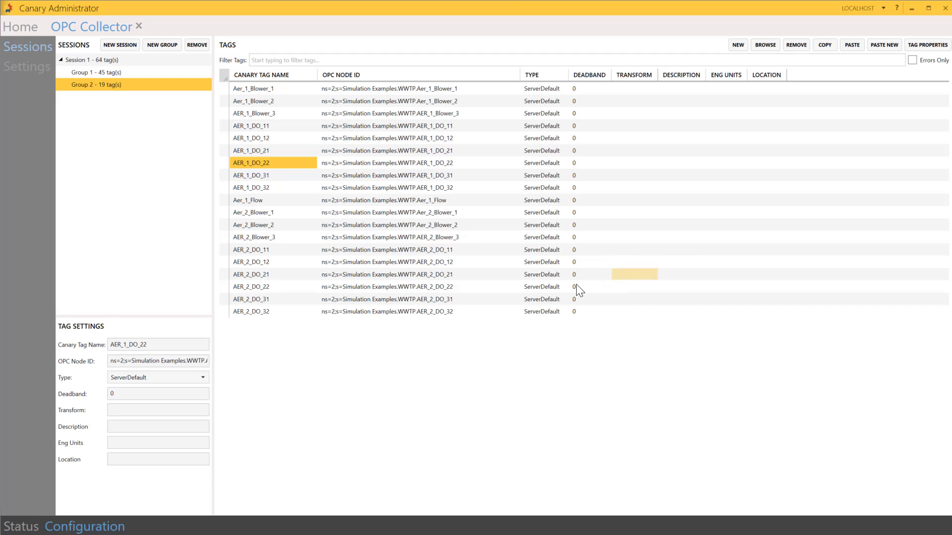
# Start logging for Session 1 from the collector's status view.
pyautogui.click(31, 528)
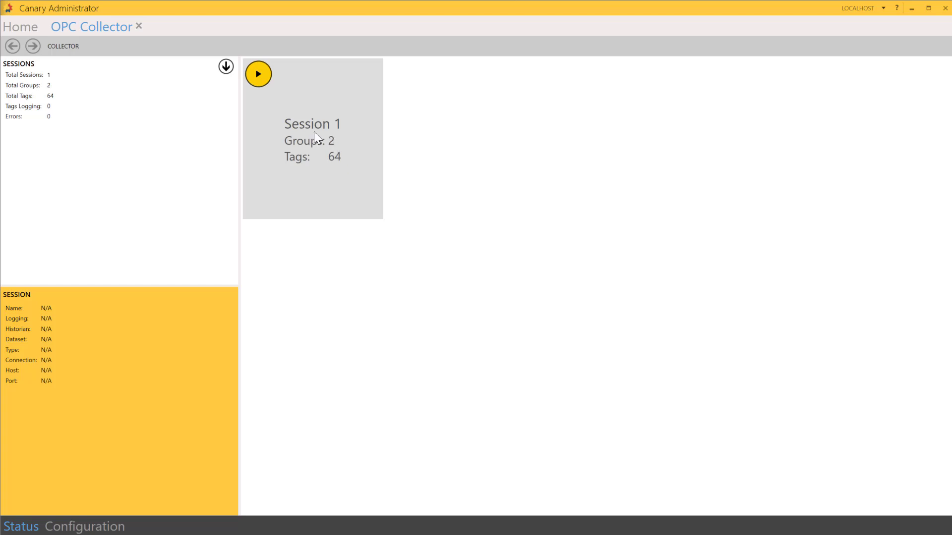
pyautogui.click(257, 78)
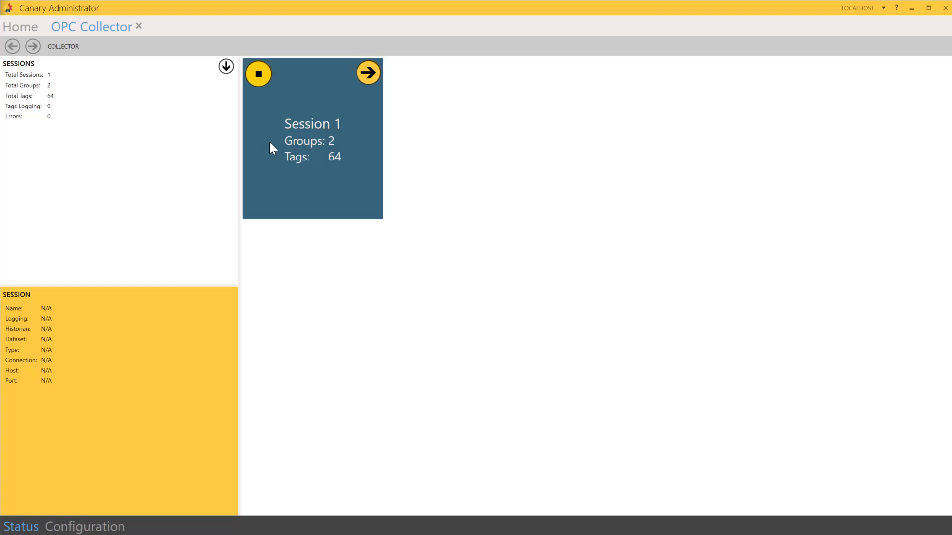
# Open the Apr 01 2021 file of the Canary Academy dataset in the Historian.
pyautogui.click(13, 31)
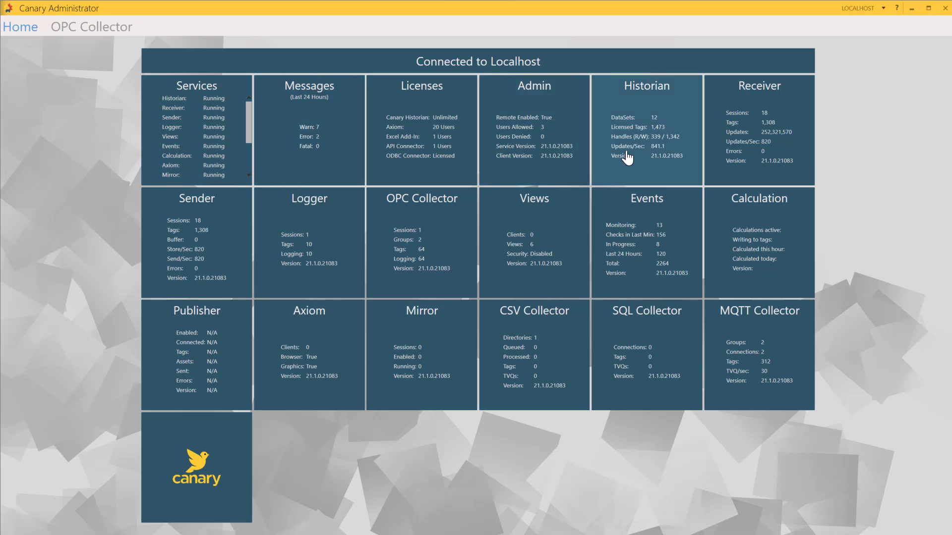
pyautogui.click(627, 157)
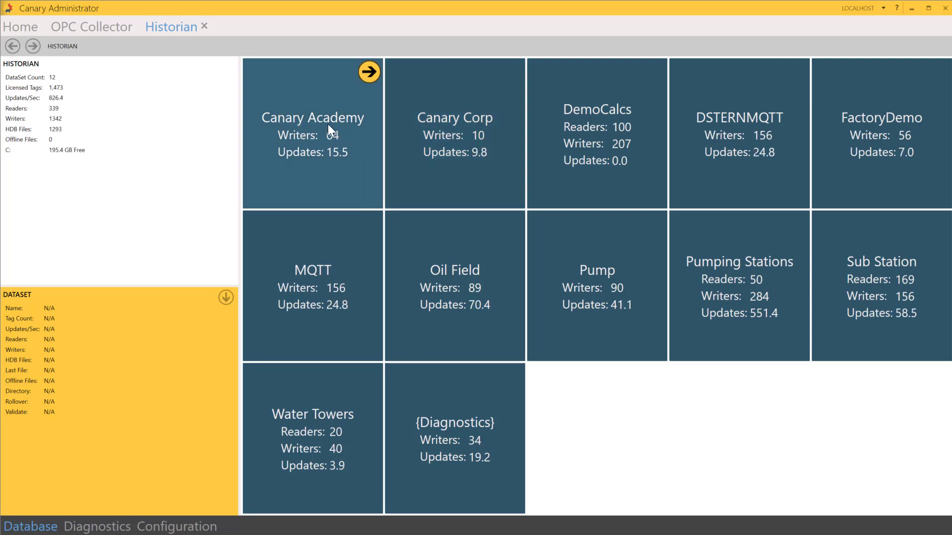
pyautogui.click(368, 72)
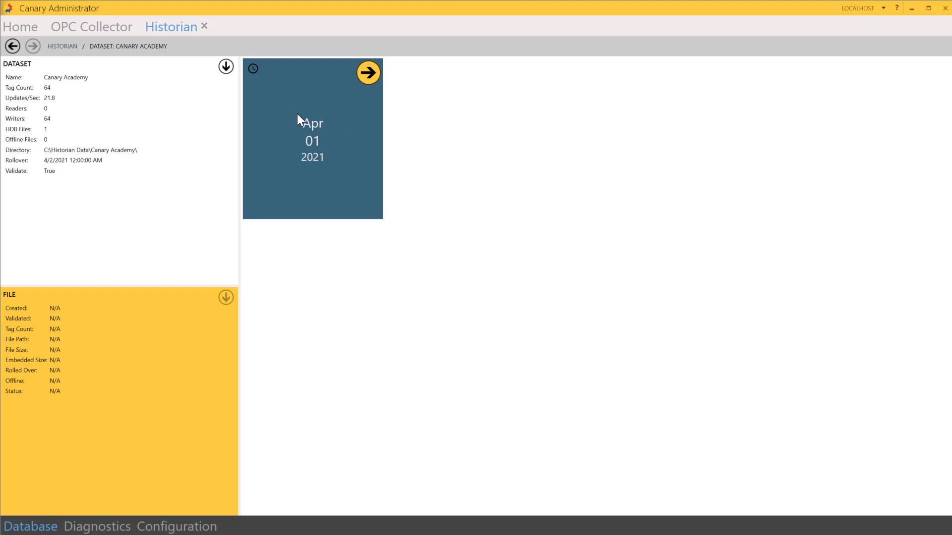
pyautogui.click(369, 79)
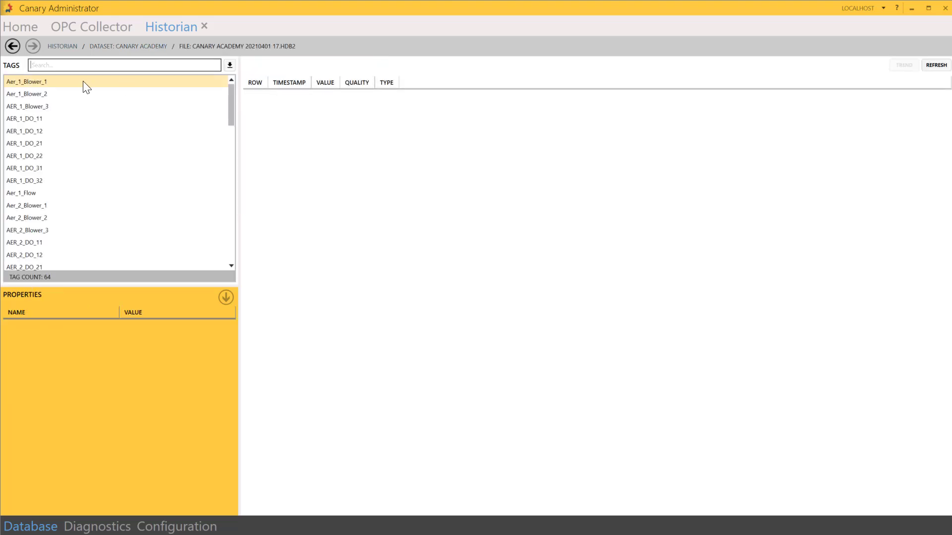
# Examine the logged values and timestamps of several blower, flow and Barrels Per Day tags, including Aer_1_Flow and Barrels Per Day A2.
pyautogui.click(72, 85)
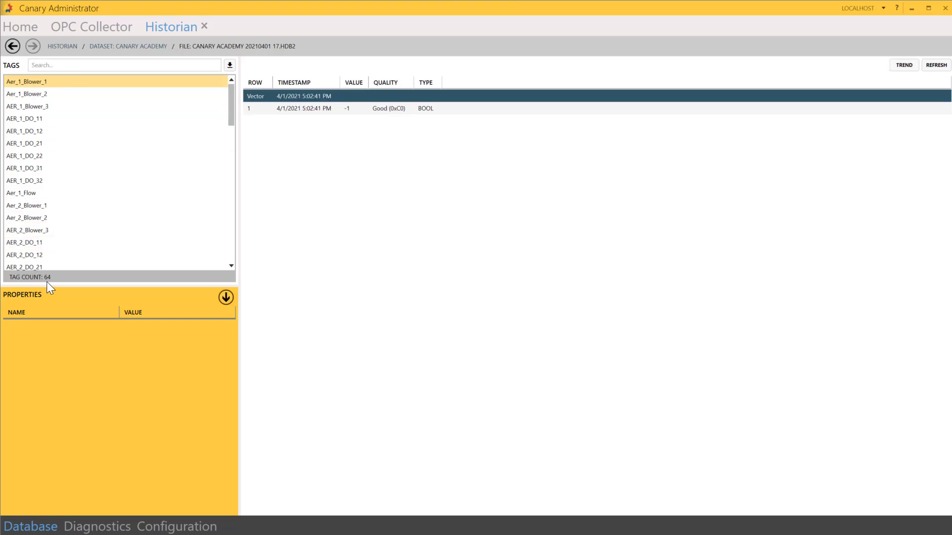
pyautogui.click(22, 194)
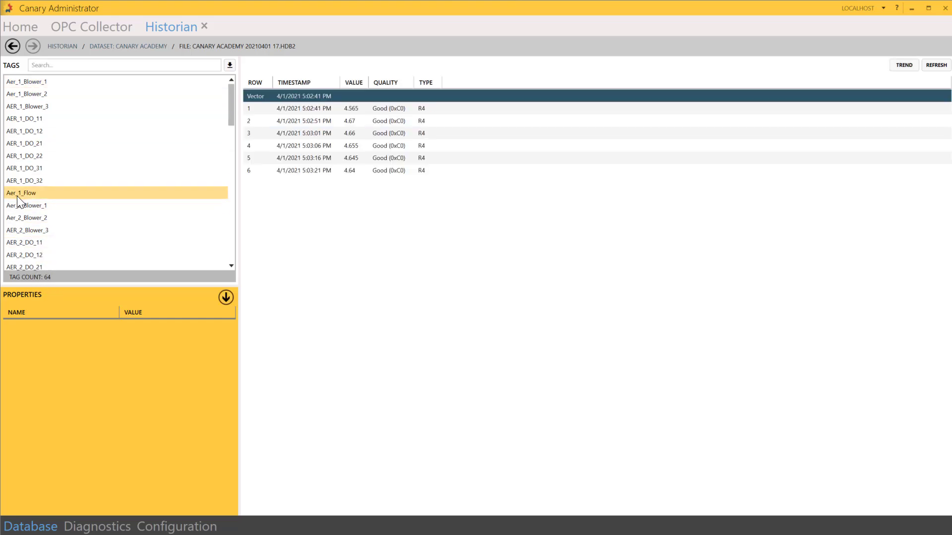
pyautogui.click(20, 230)
pyautogui.click(22, 218)
pyautogui.scroll(-2, 24, 221)
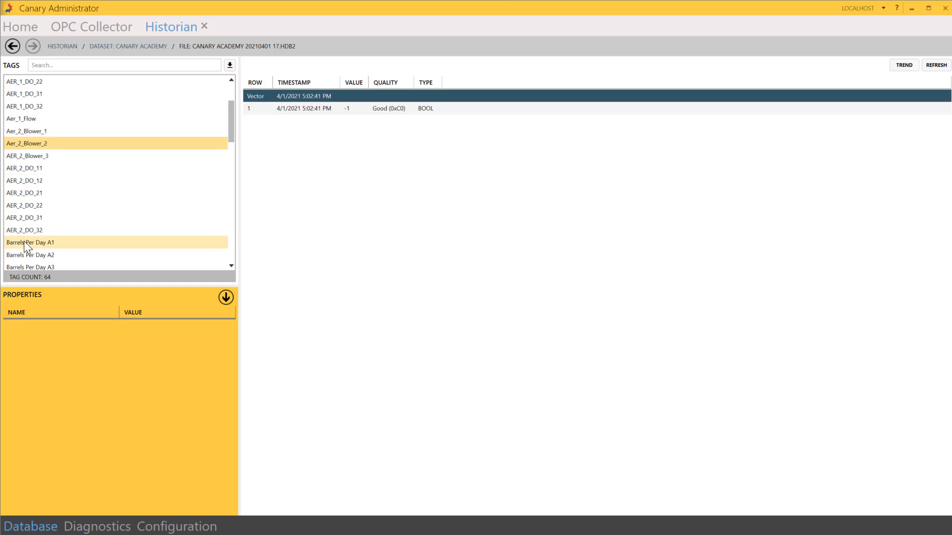
pyautogui.click(26, 244)
pyautogui.click(25, 255)
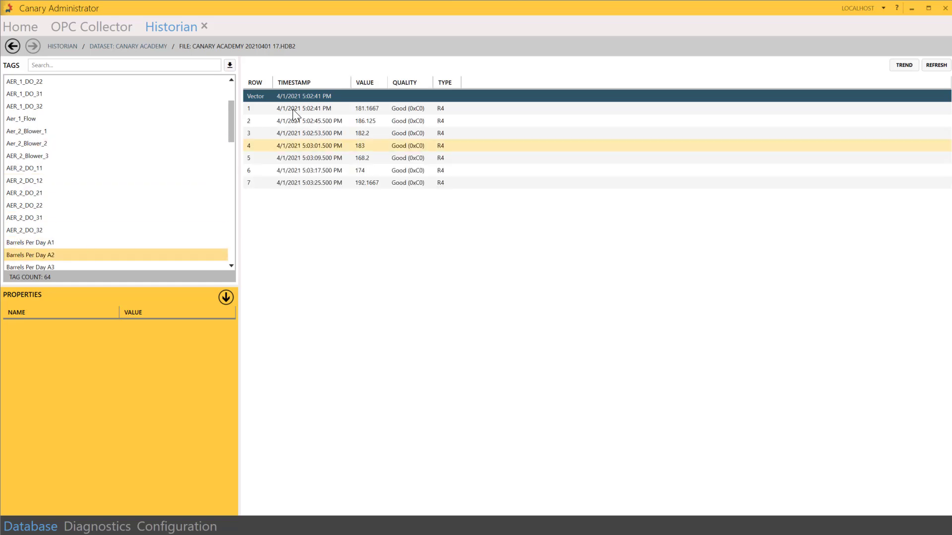